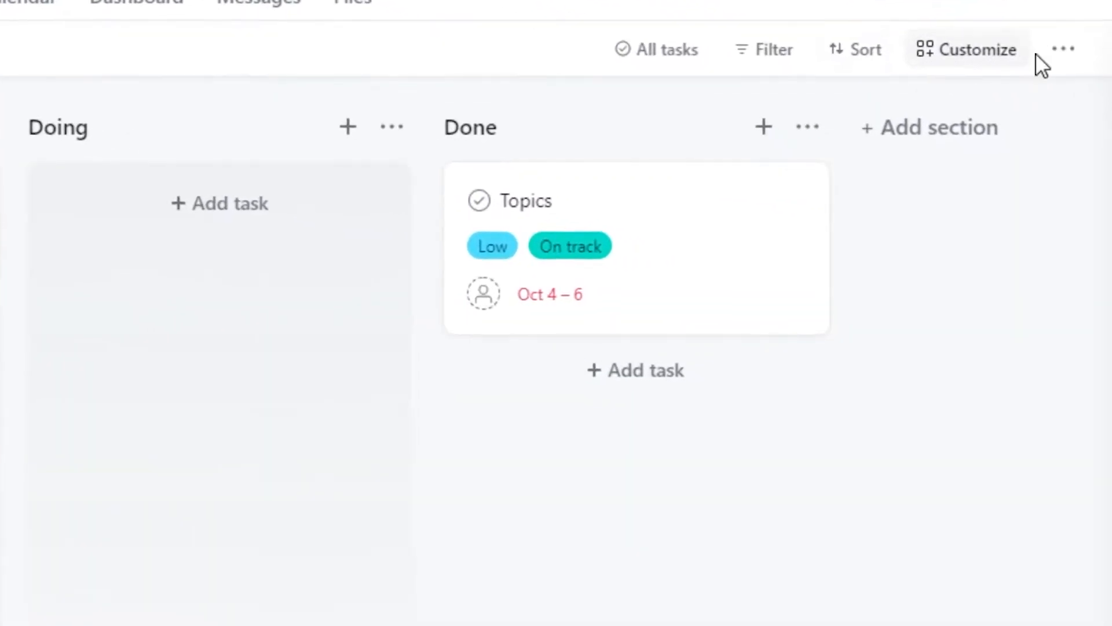
# Step: Open the catalog of apps that can be added to the Youtube project and look through its categories
pyautogui.click(961, 64)
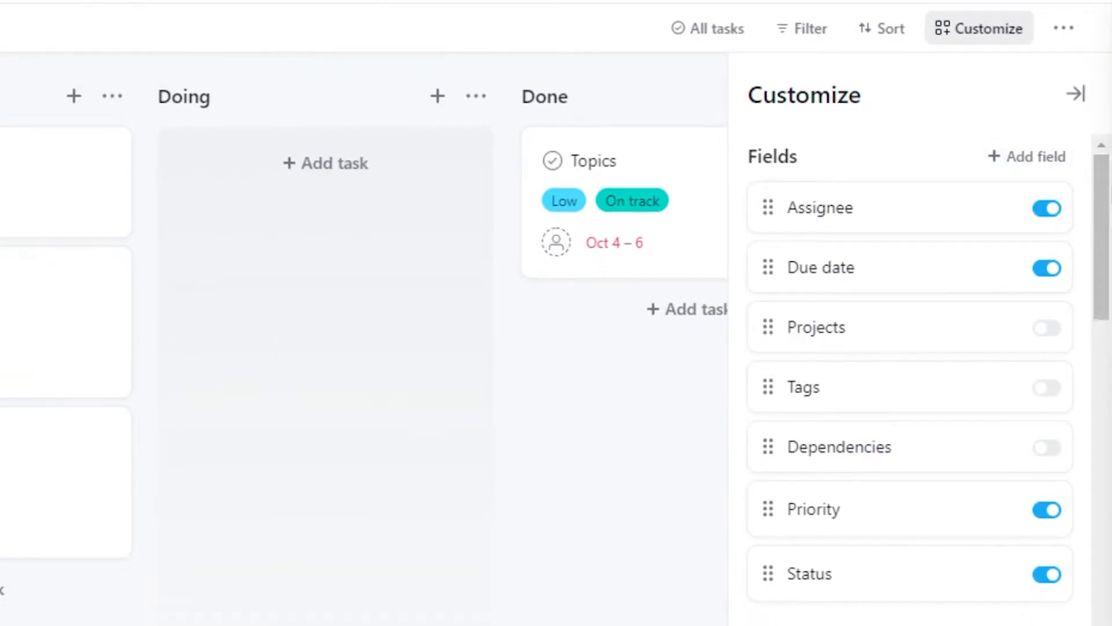
pyautogui.moveTo(1105, 203); pyautogui.dragTo(1107, 498)
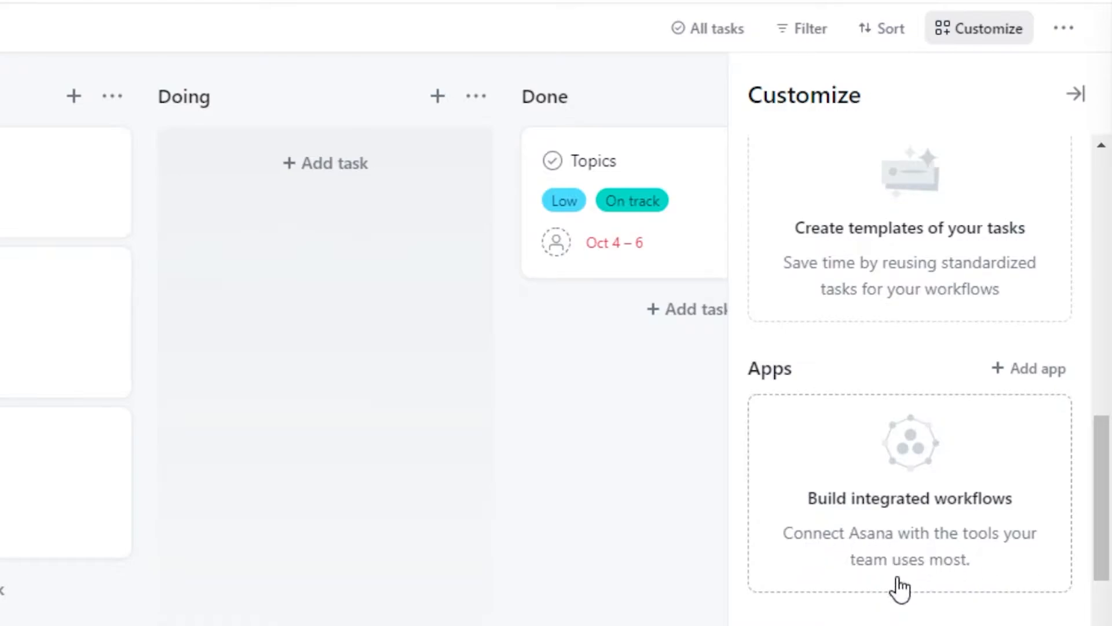
pyautogui.click(1028, 369)
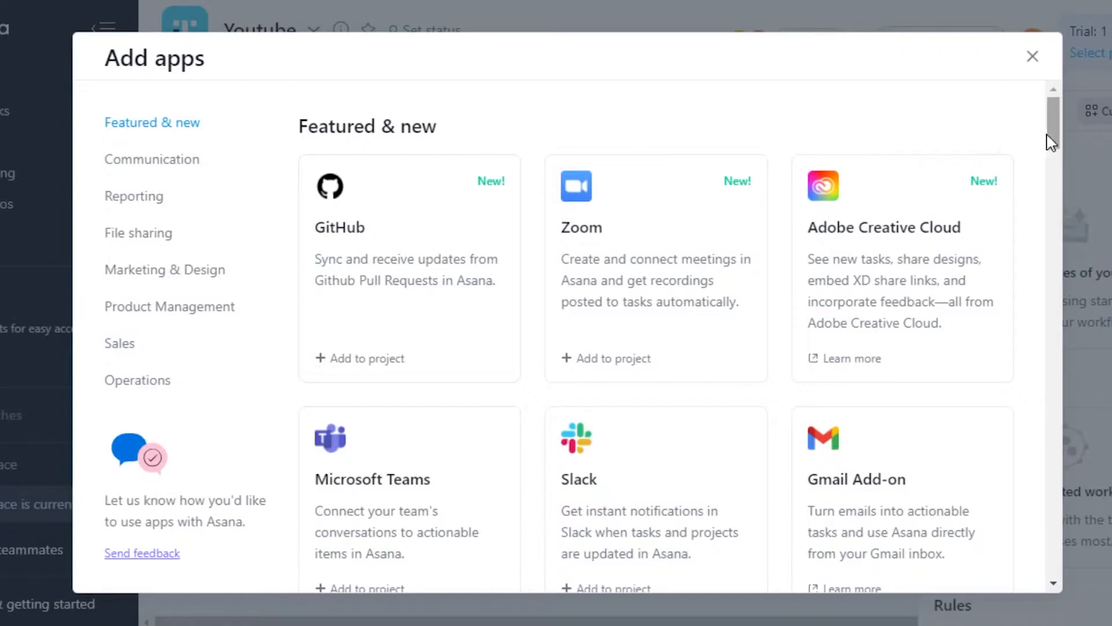
pyautogui.moveTo(1053, 135)
pyautogui.mouseDown()
pyautogui.moveTo(1059, 492)
pyautogui.moveTo(1077, 364)
pyautogui.moveTo(1051, 246)
pyautogui.moveTo(1051, 157)
pyautogui.mouseUp()
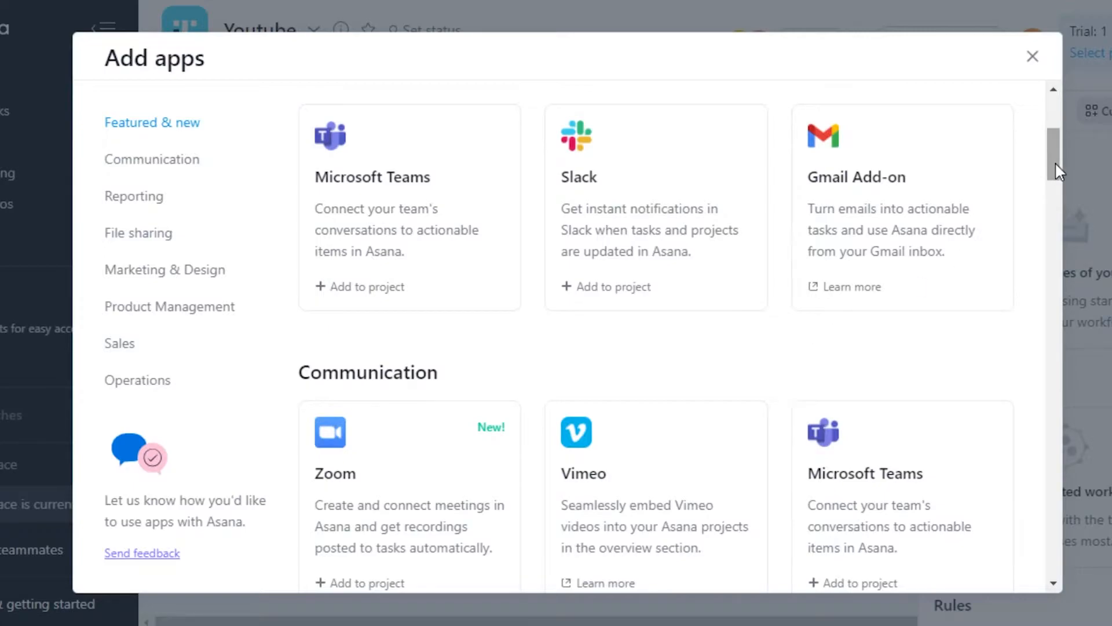
pyautogui.moveTo(1052, 185); pyautogui.dragTo(1064, 356)
pyautogui.click(1064, 356)
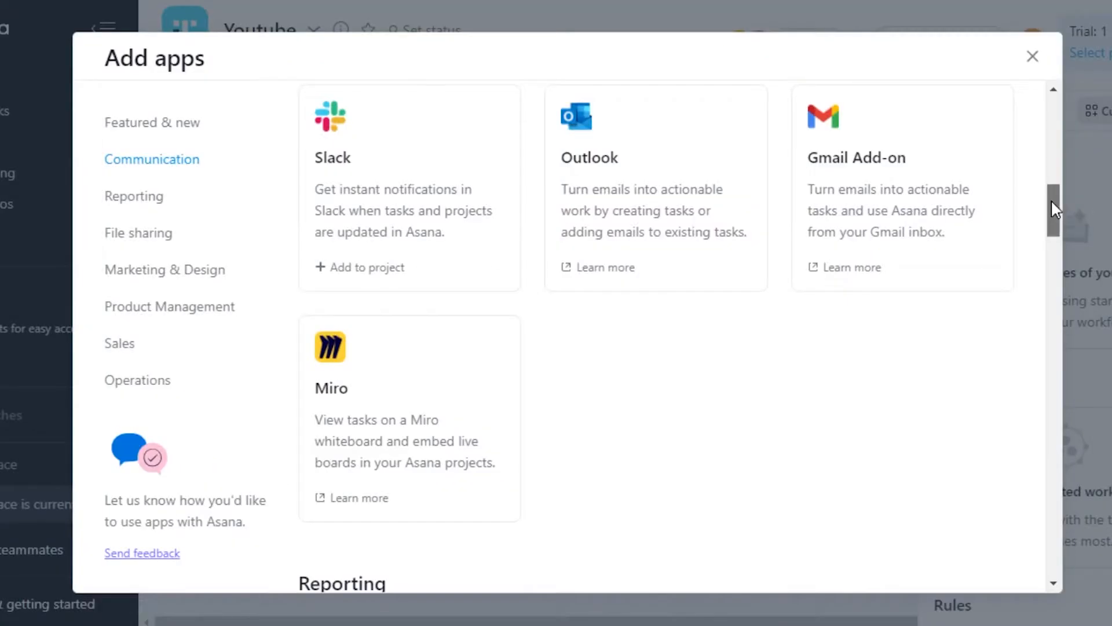
pyautogui.moveTo(1051, 199); pyautogui.dragTo(1058, 549)
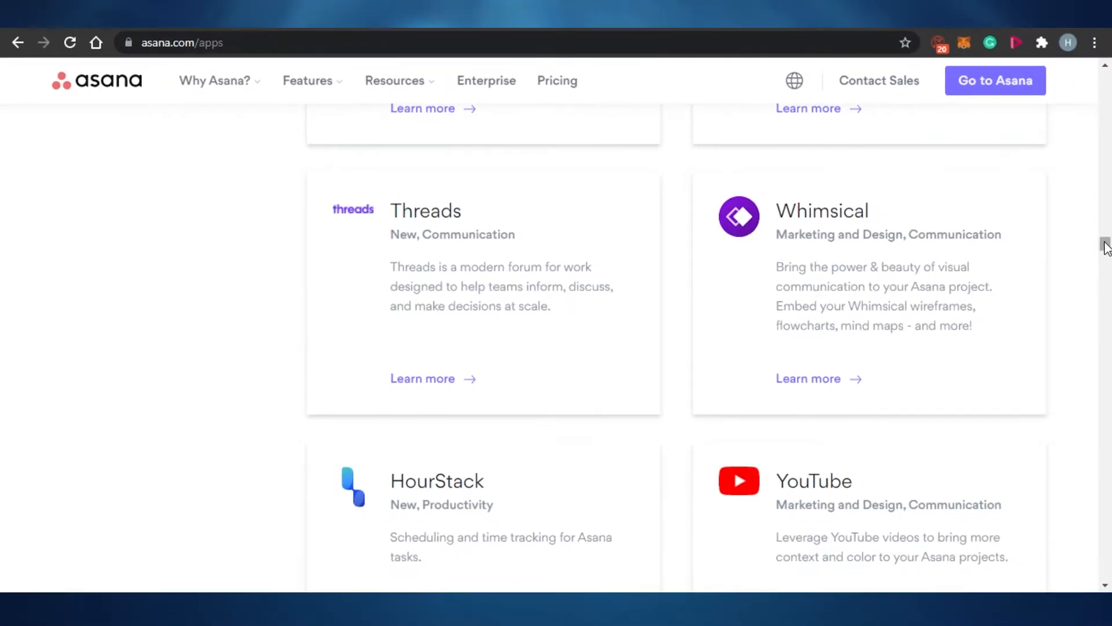
# Step: Find Everhour in Asana's online app directory and open its integration details page
pyautogui.moveTo(1106, 248)
pyautogui.mouseDown()
pyautogui.moveTo(1106, 231)
pyautogui.moveTo(1107, 253)
pyautogui.mouseUp()
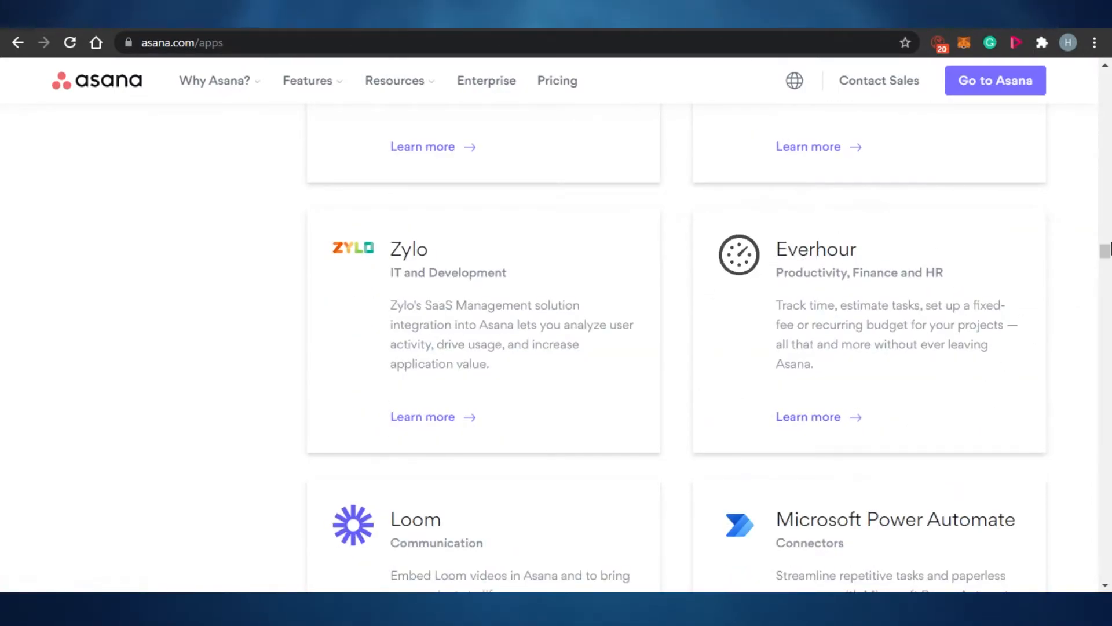
pyautogui.moveTo(1108, 248); pyautogui.dragTo(1104, 254)
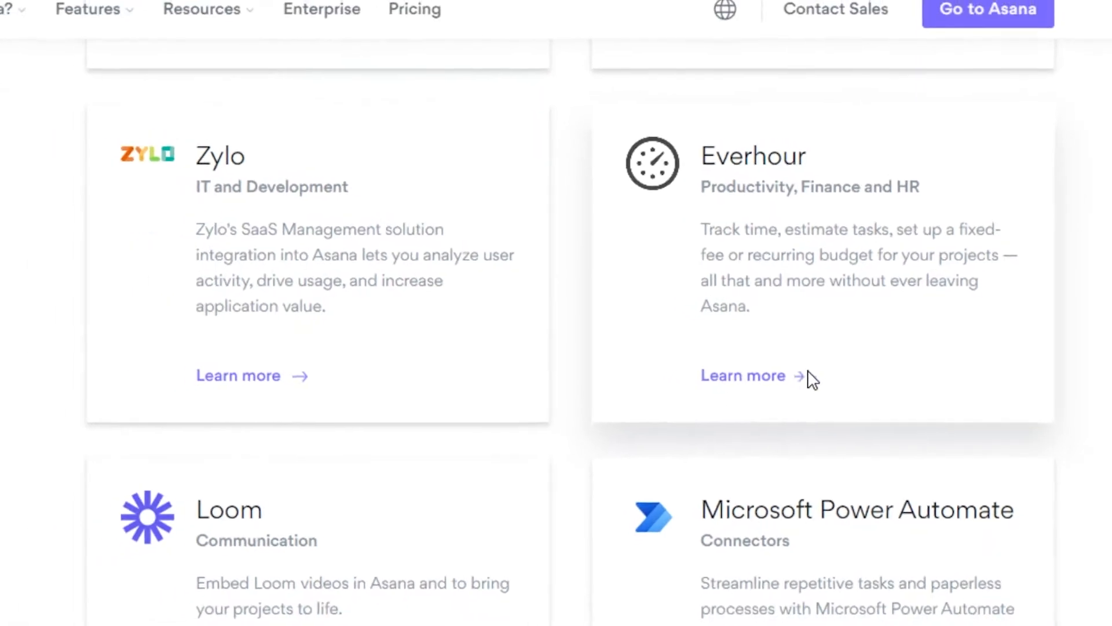
pyautogui.click(808, 374)
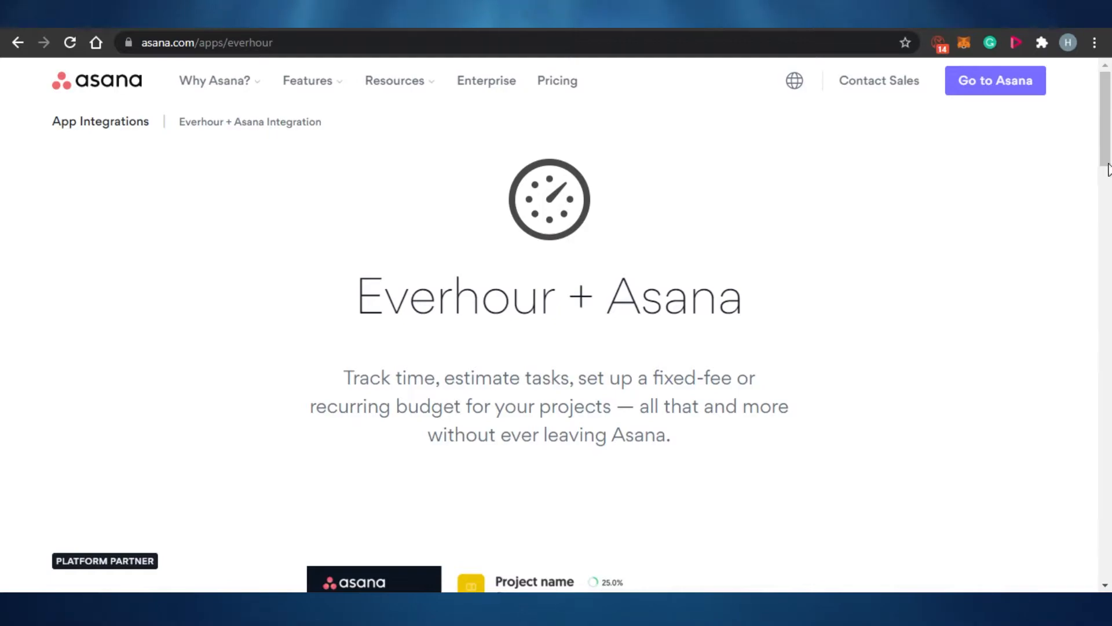
# Step: Look over the Everhour + Asana integration page and follow its link to get Everhour
pyautogui.scroll(-5, 1109, 175)
pyautogui.moveTo(1110, 174); pyautogui.dragTo(1110, 142)
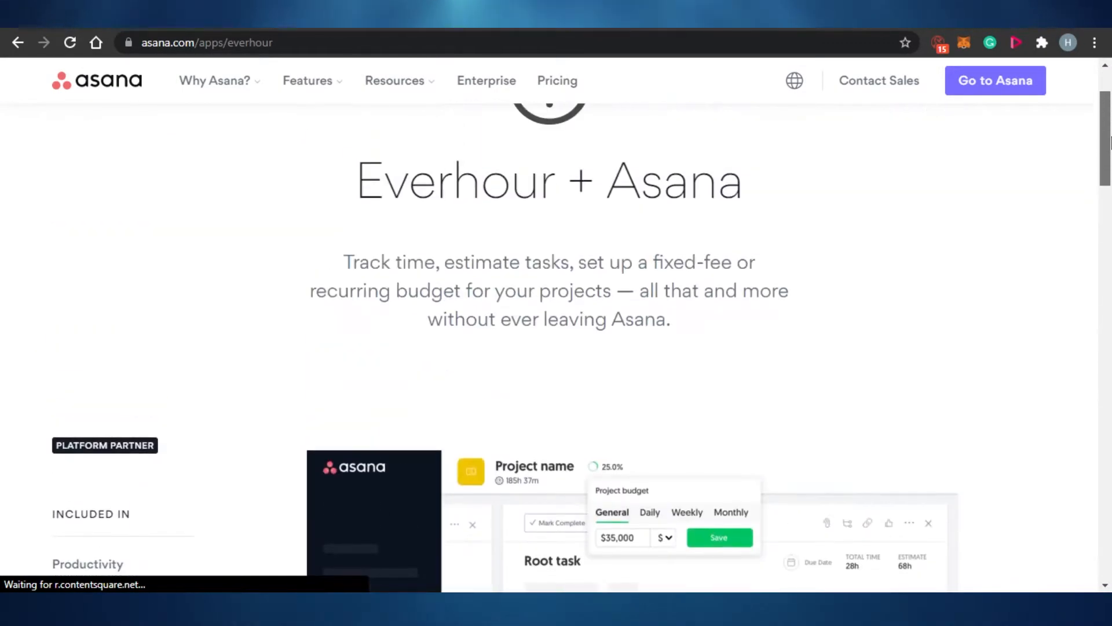
pyautogui.scroll(-5, 775, 138)
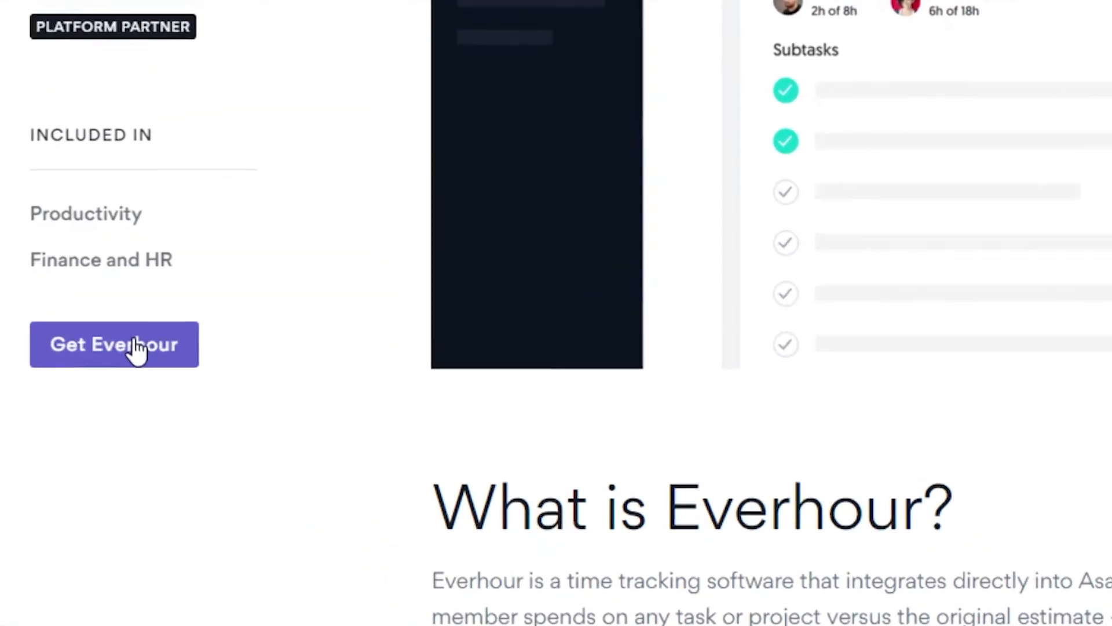
pyautogui.click(120, 334)
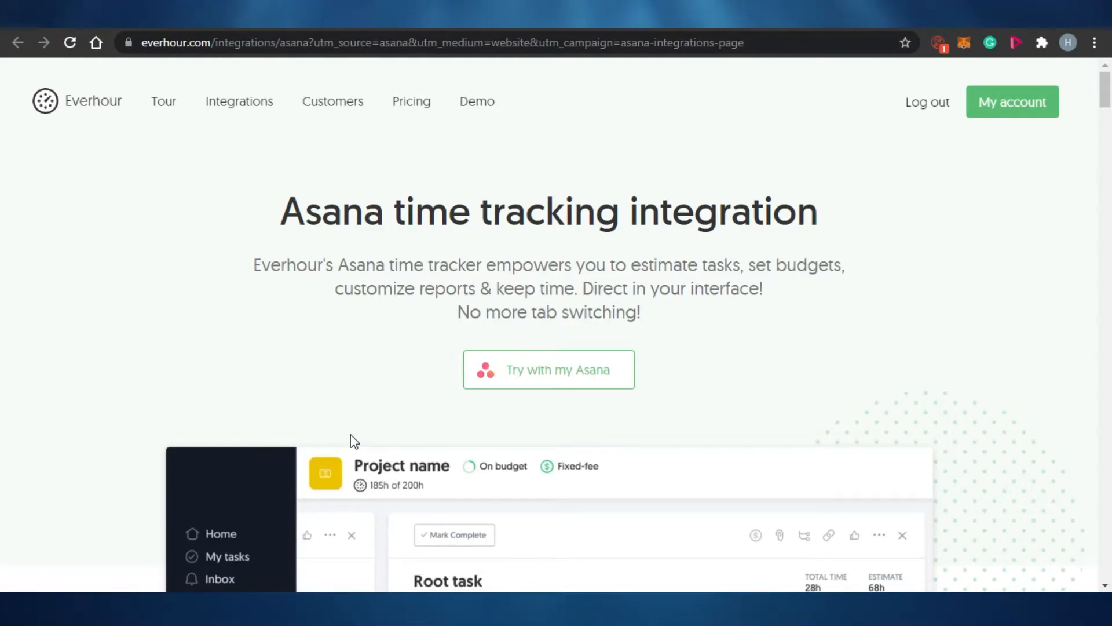
# Step: Select Everhour's Asana integration, try it with the Asana account, and allow Everhour to access that account
pyautogui.moveTo(258, 123)
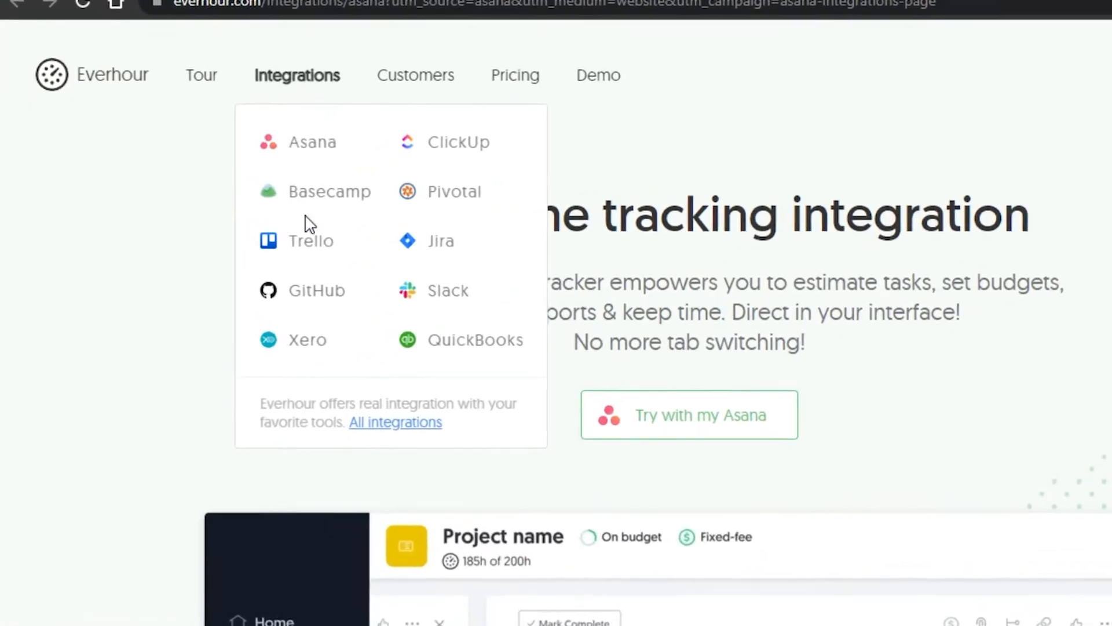
pyautogui.click(336, 155)
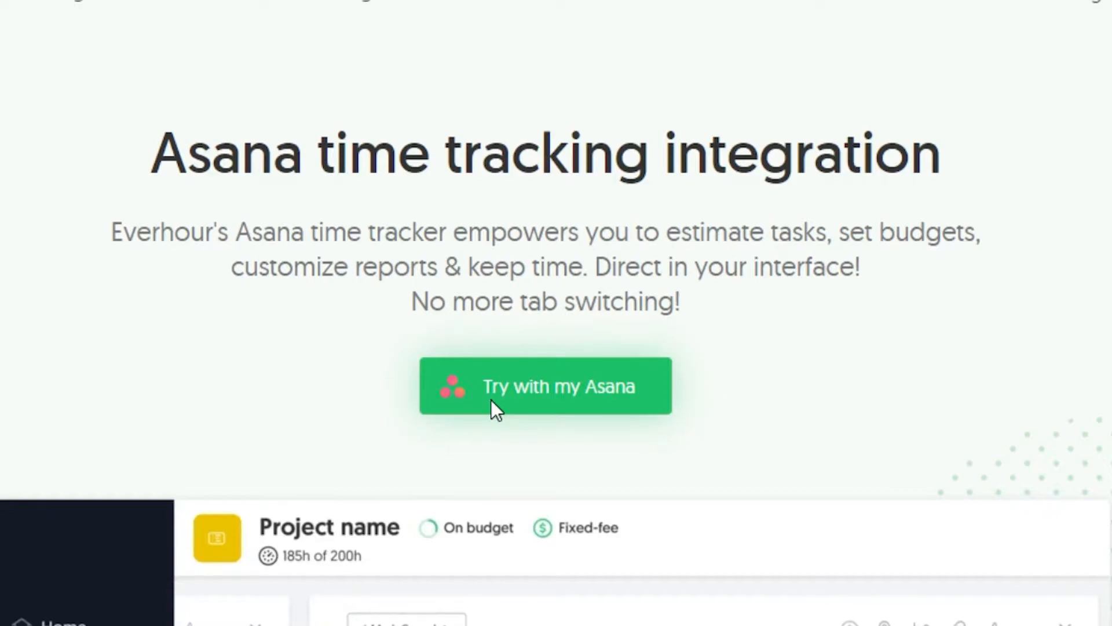
pyautogui.click(492, 399)
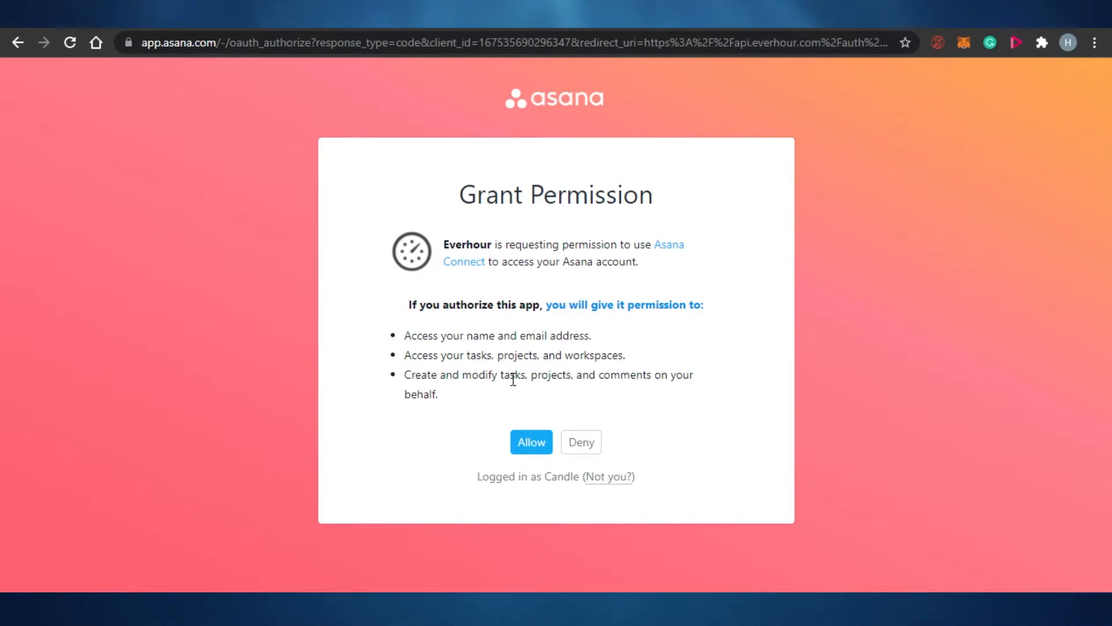
pyautogui.moveTo(512, 378); pyautogui.dragTo(559, 457)
pyautogui.click(530, 444)
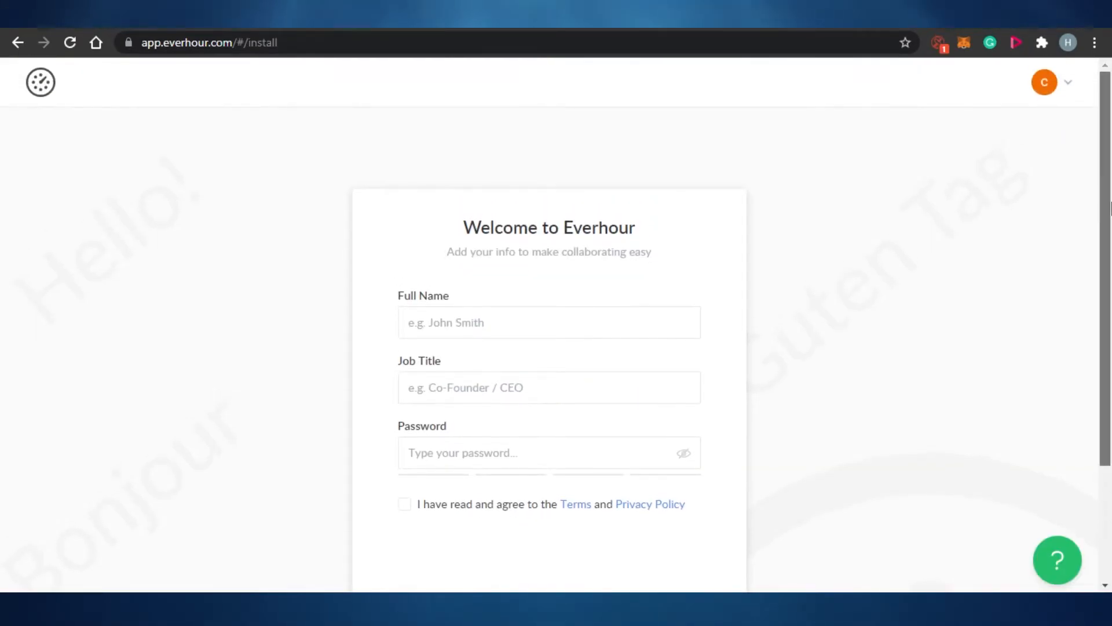
# Step: Complete the Everhour welcome form with the full name, job title and account password, accept the terms, and submit it
pyautogui.moveTo(1111, 239)
pyautogui.mouseDown()
pyautogui.moveTo(1111, 202)
pyautogui.moveTo(1111, 227)
pyautogui.mouseUp()
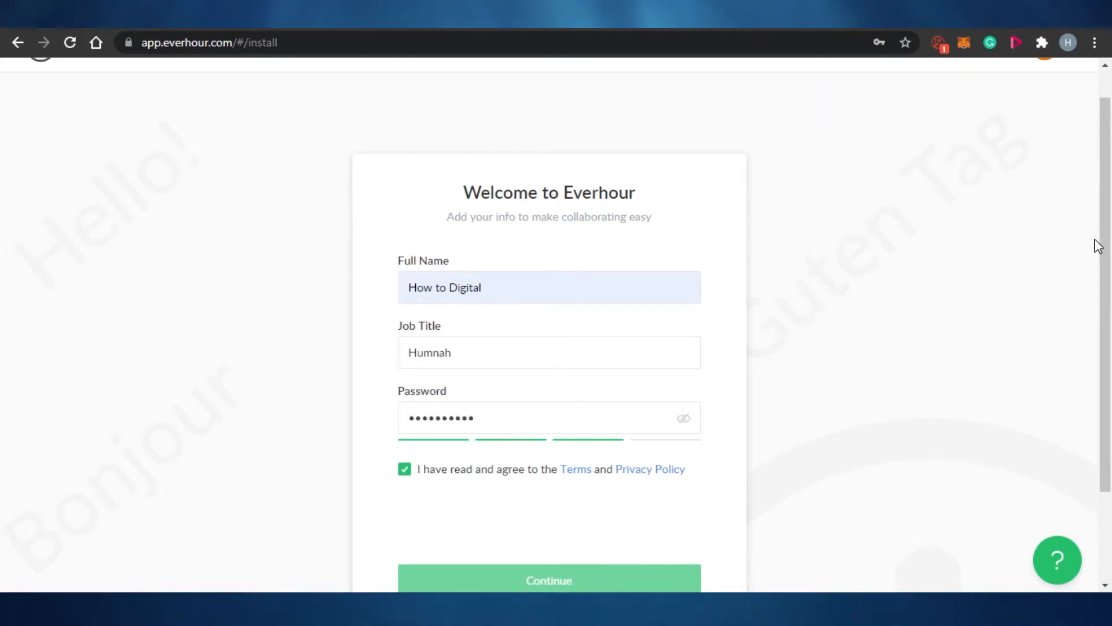
pyautogui.scroll(-1, 1097, 245)
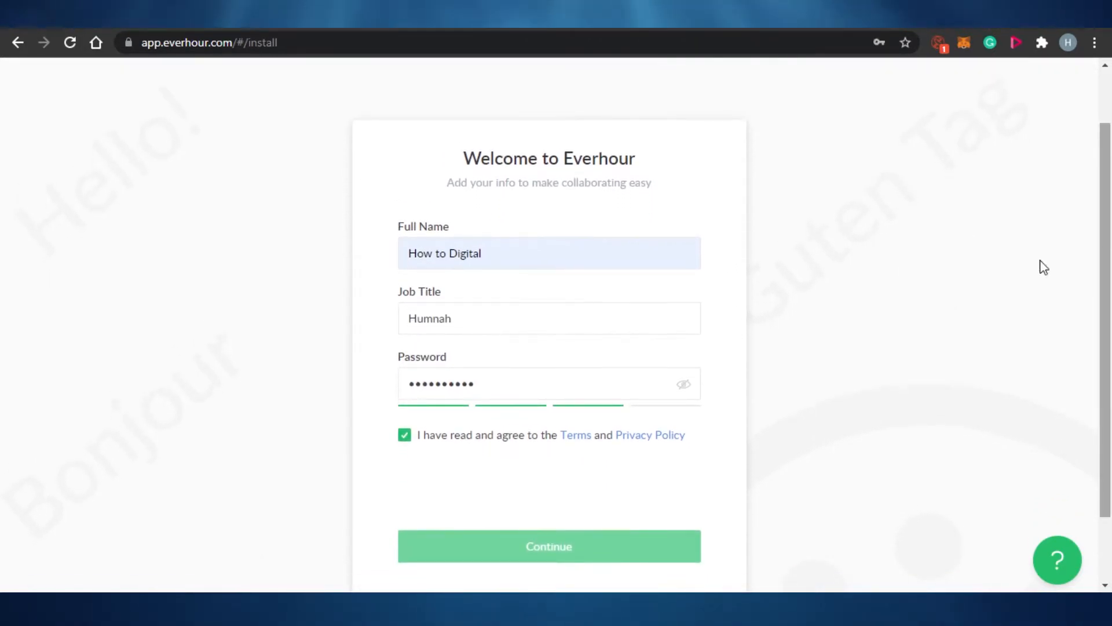
pyautogui.click(549, 548)
# Step: Install the Everhour browser extension for Chrome to enable time tracking inside Asana
pyautogui.scroll(-1, 1110, 307)
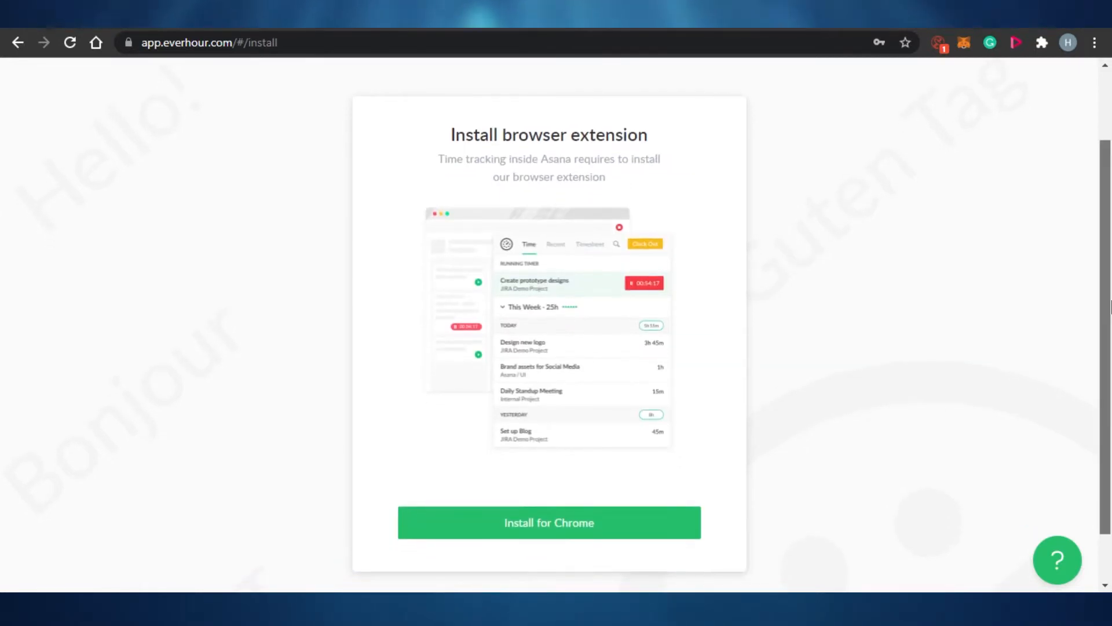
pyautogui.scroll(1, 1109, 307)
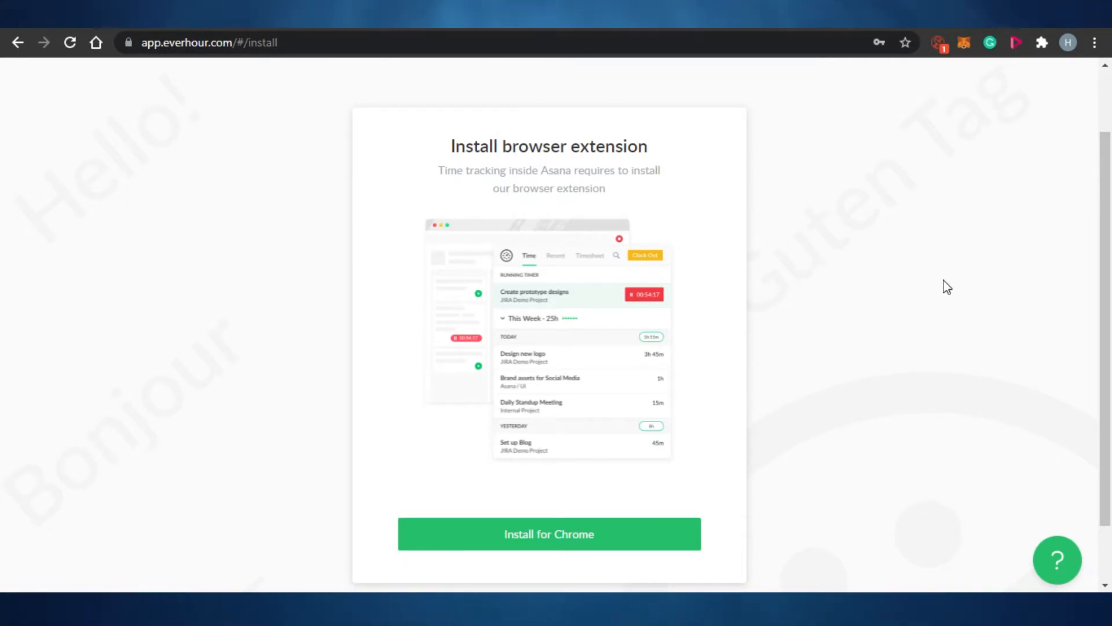
pyautogui.click(629, 543)
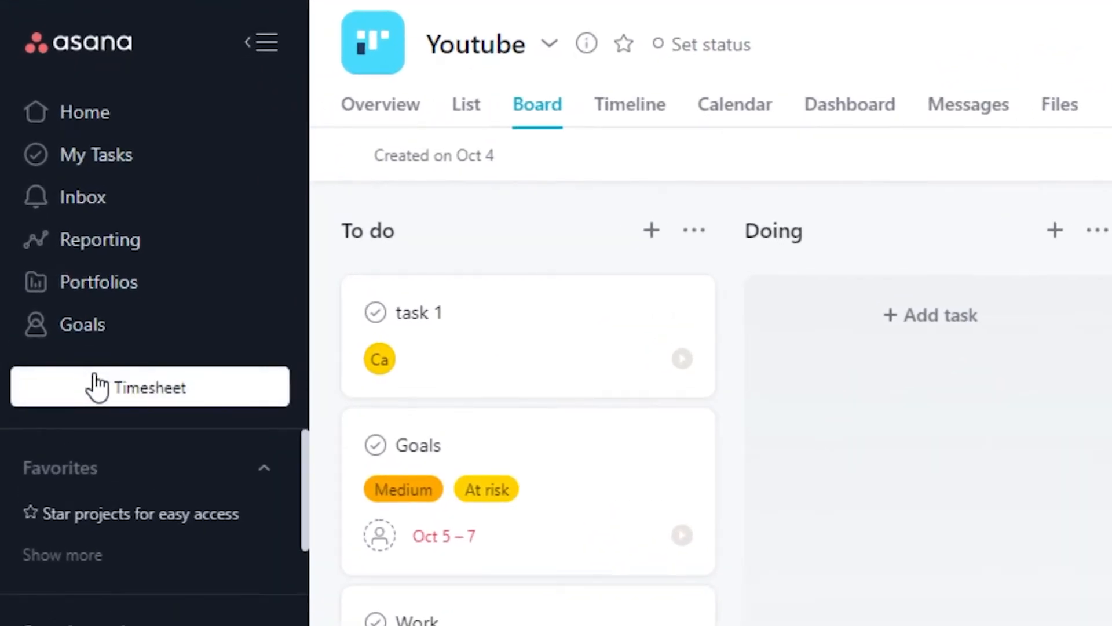
# Step: Open the Everhour timesheet from the Asana project board and show it in the weekly view
pyautogui.click(164, 387)
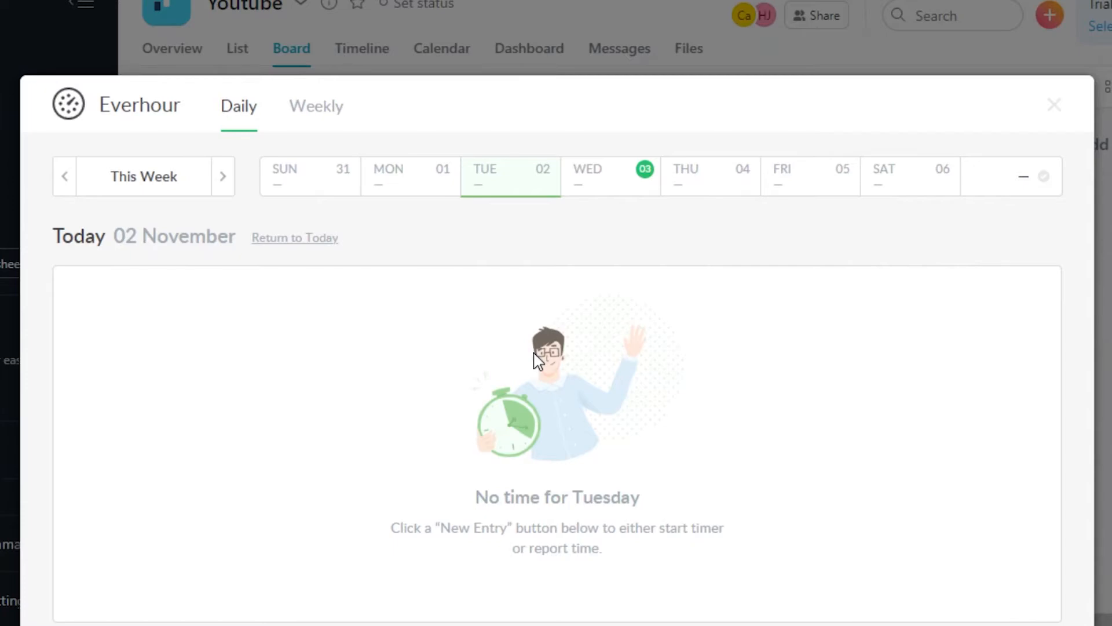
pyautogui.click(1055, 105)
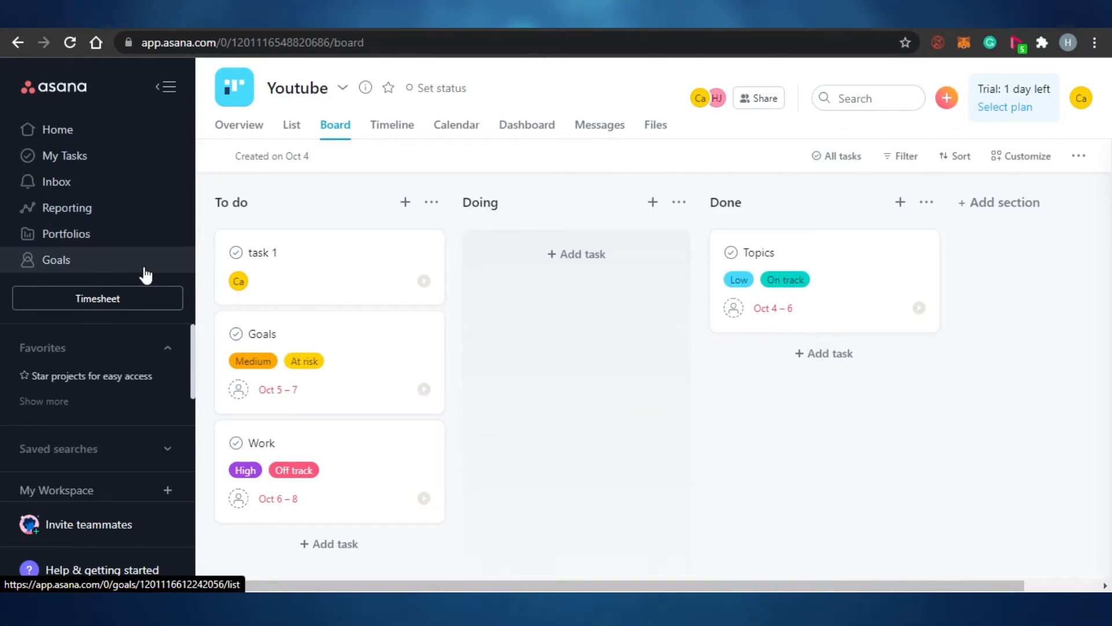
pyautogui.click(143, 302)
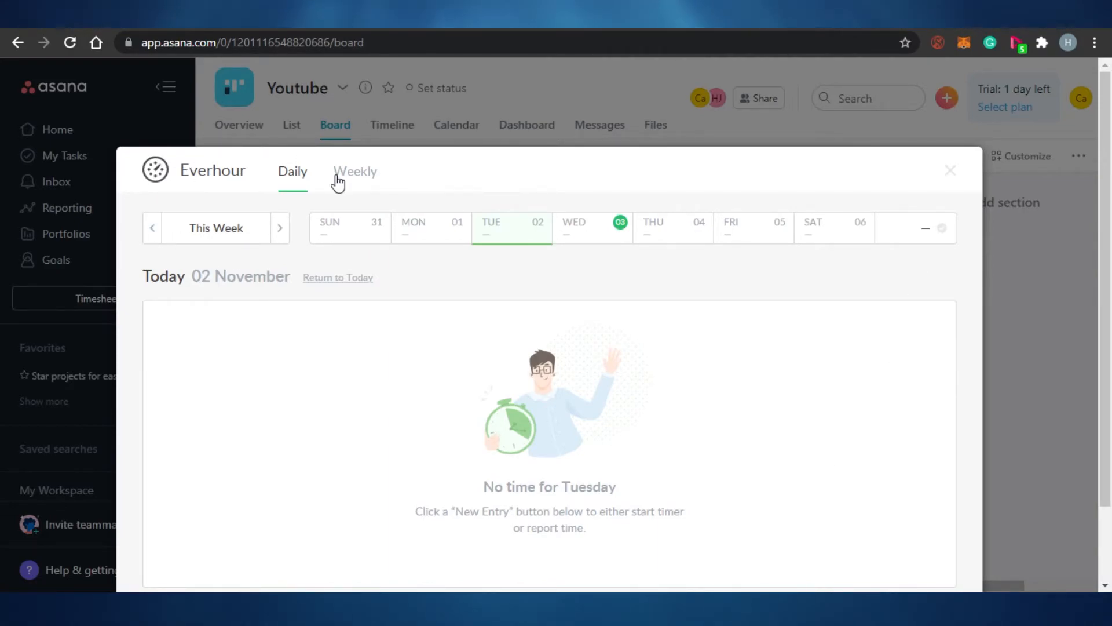
pyautogui.click(374, 177)
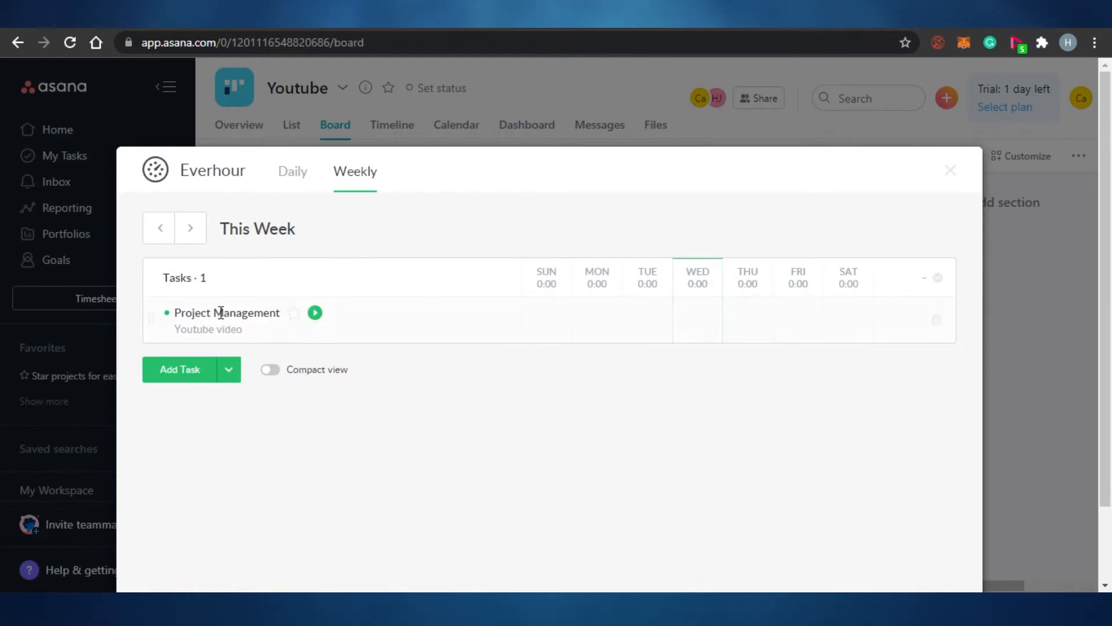
# Step: Add the Design task from the Youtube video project to this week's timesheet and close the timesheet
pyautogui.click(181, 372)
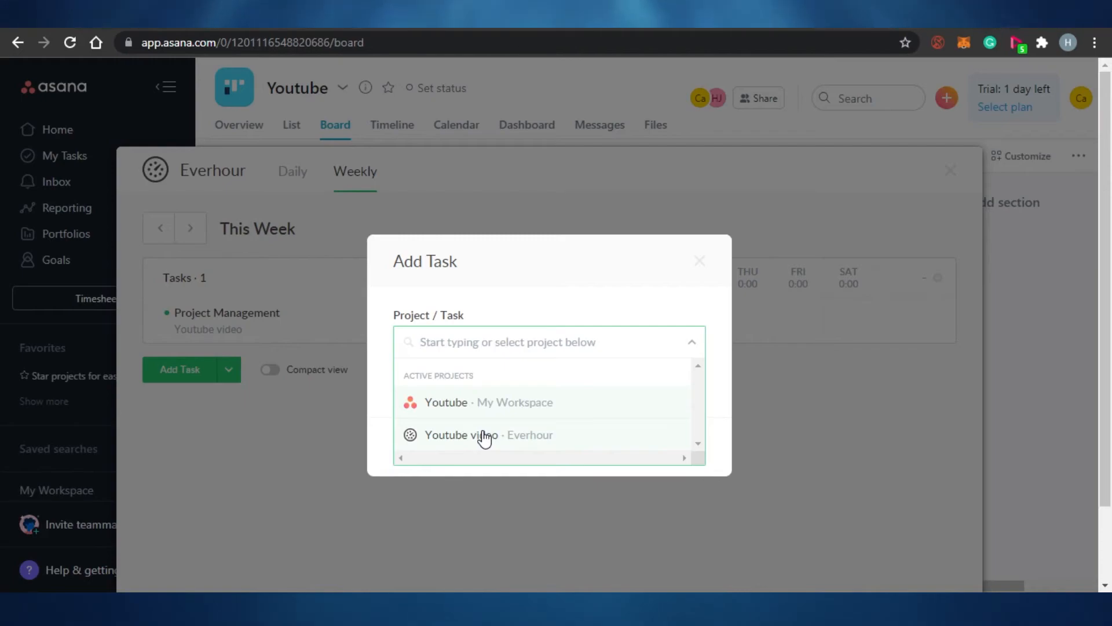
pyautogui.click(484, 436)
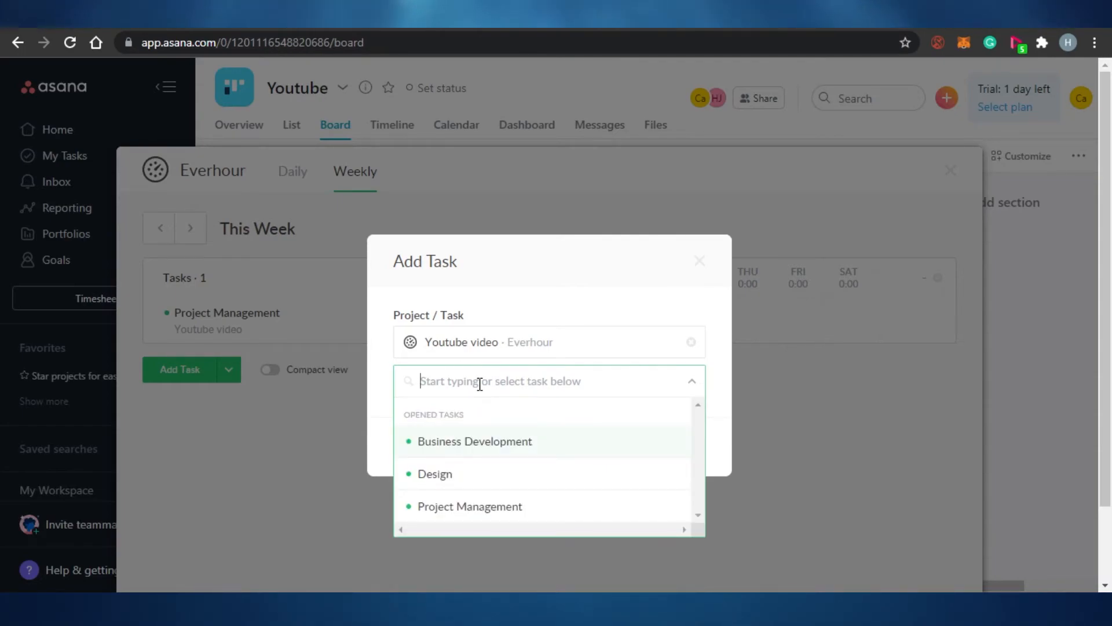
pyautogui.click(485, 474)
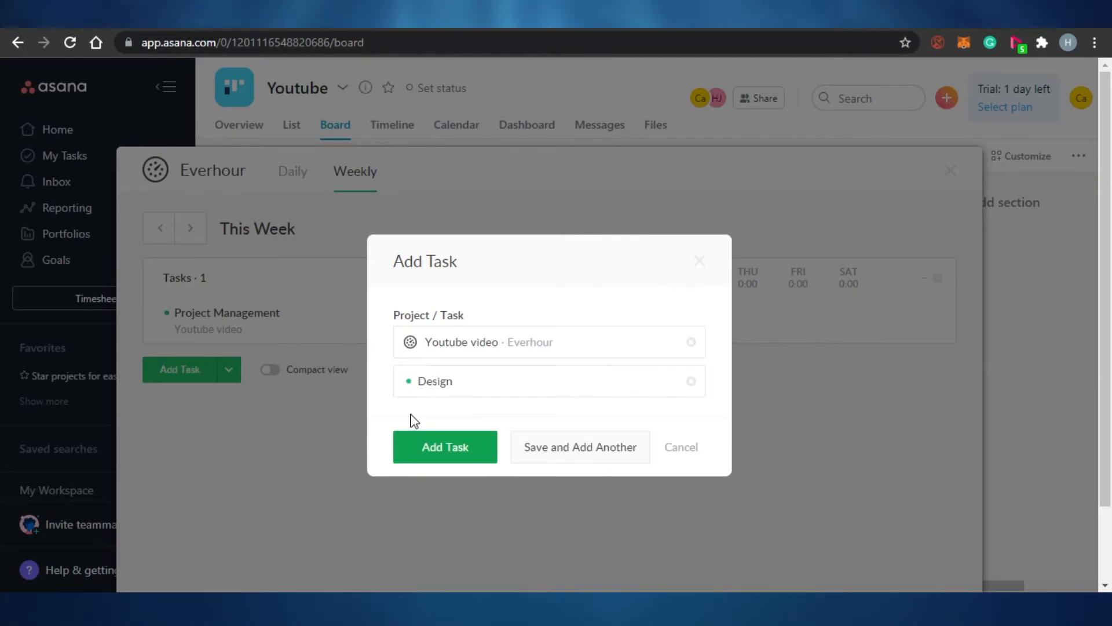
pyautogui.click(453, 458)
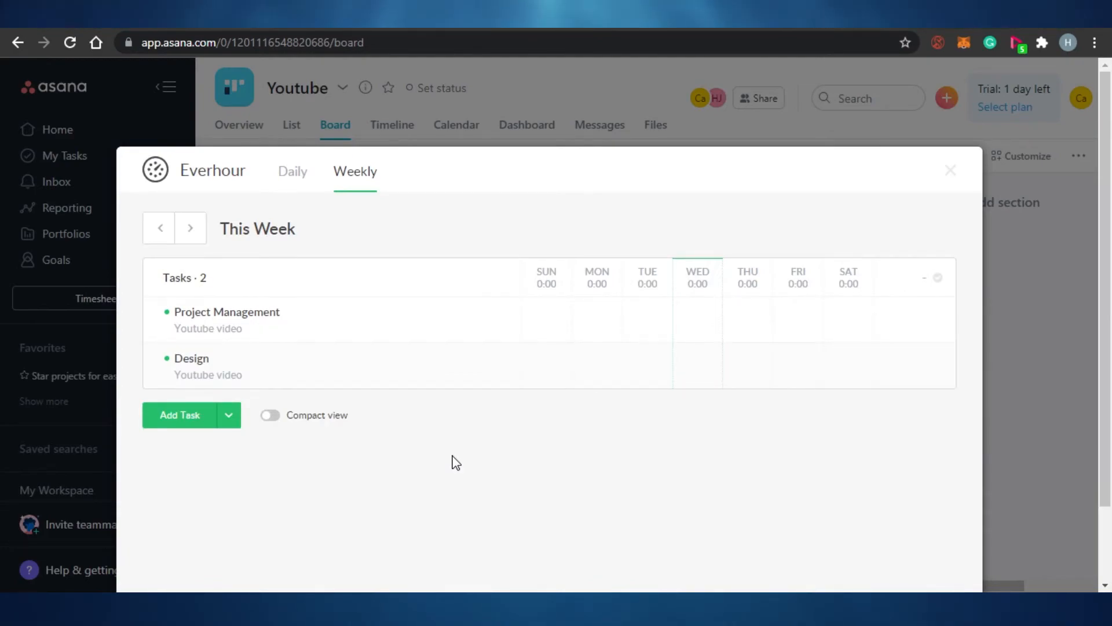
pyautogui.click(952, 172)
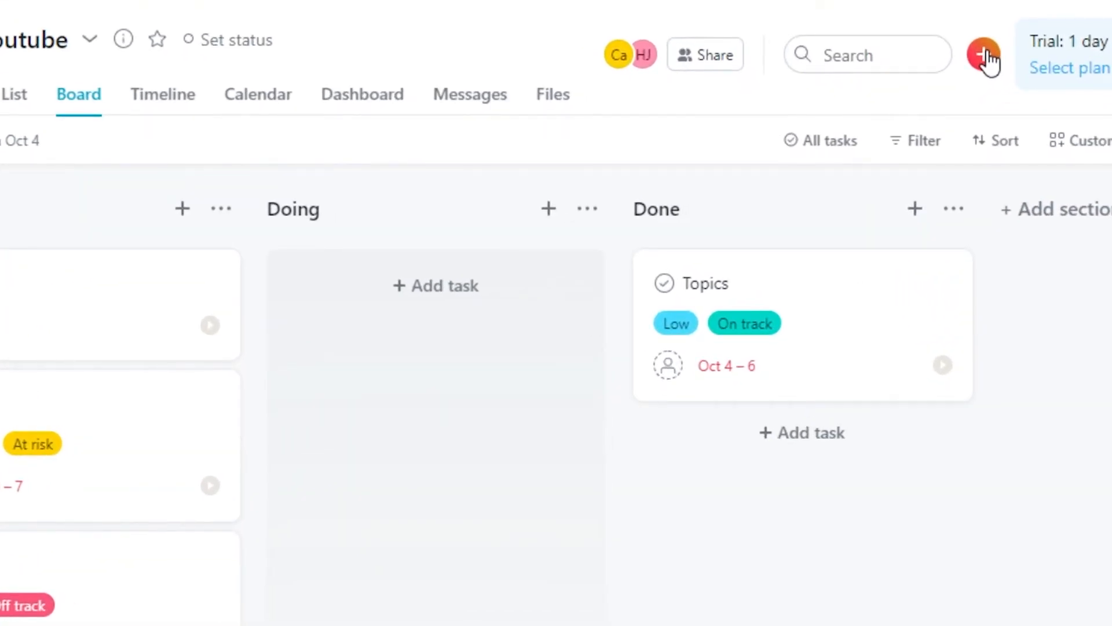
# Step: Create a blank Asana project named task 2 with List as the default view and go to the project
pyautogui.click(985, 55)
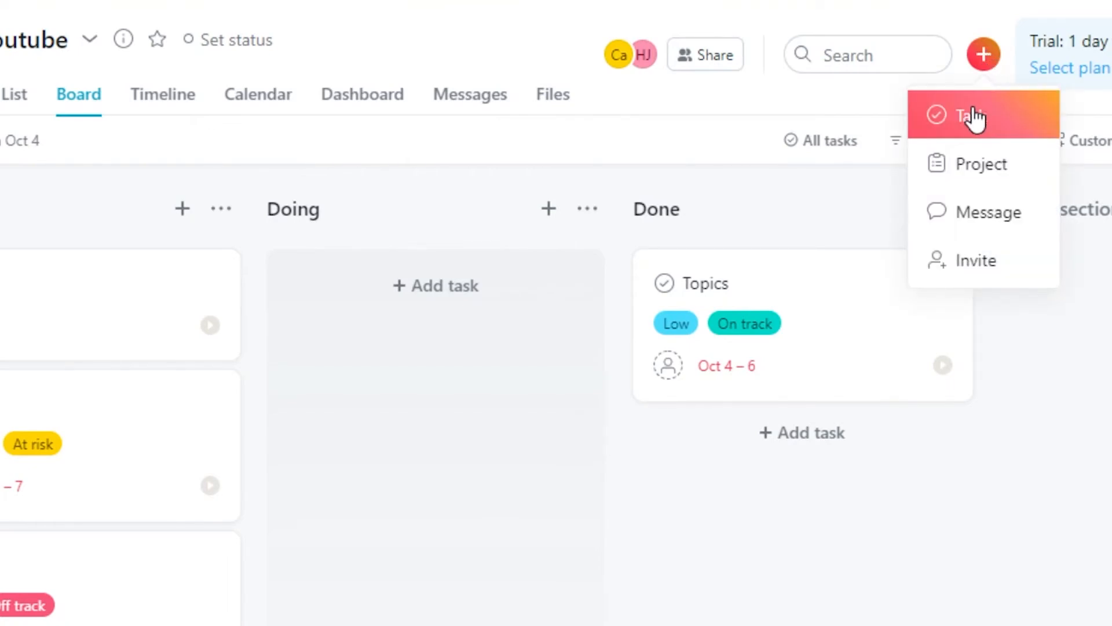
pyautogui.click(978, 165)
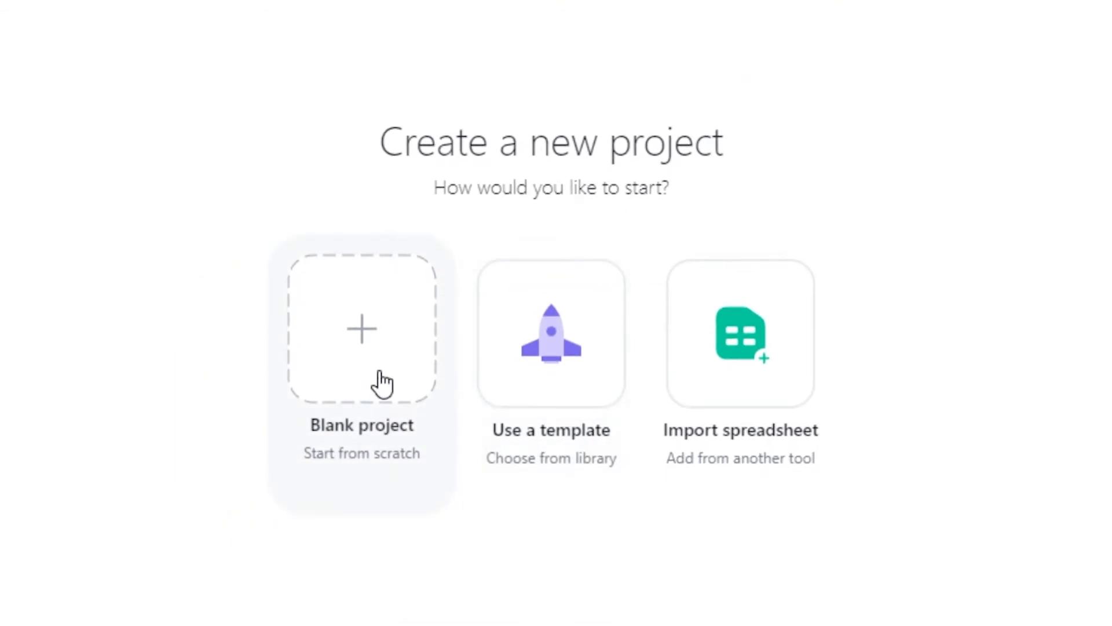
pyautogui.click(382, 383)
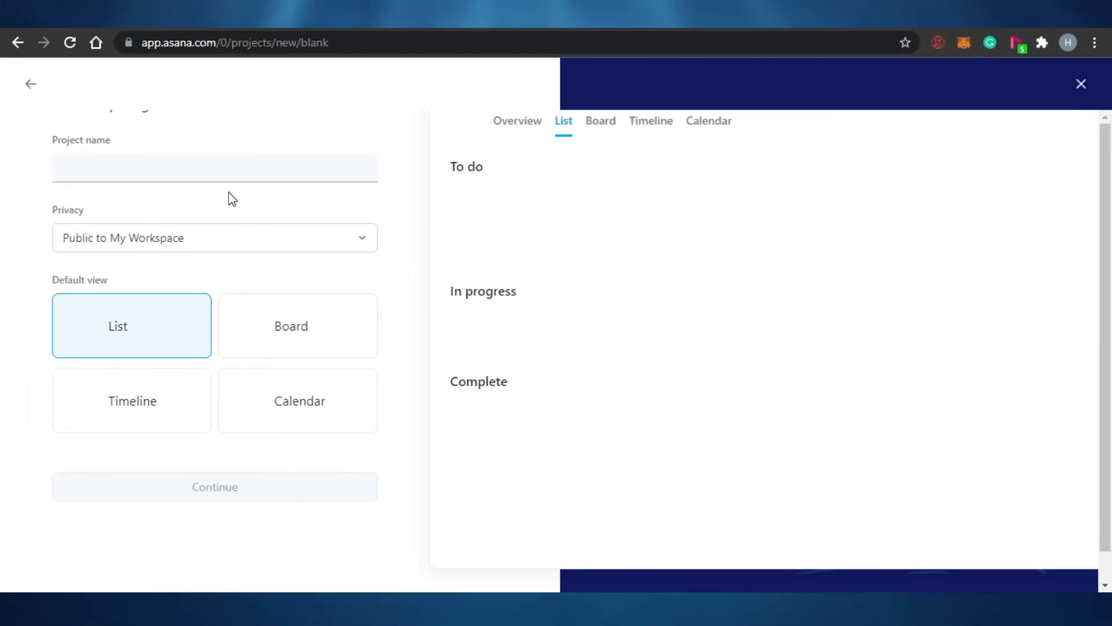
pyautogui.write('ta')
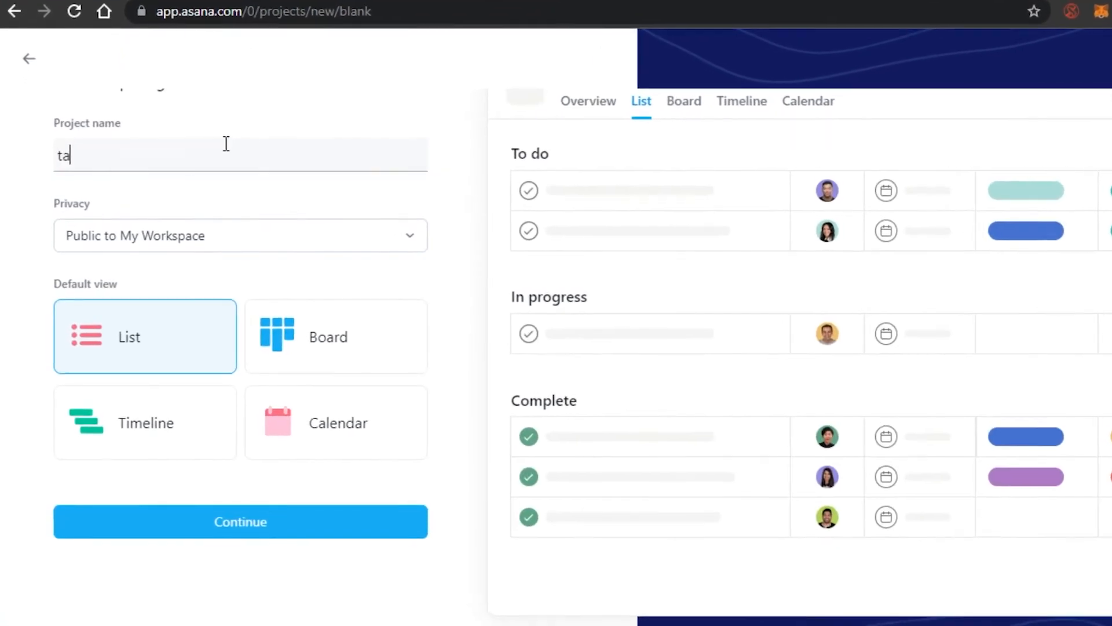
pyautogui.write('sk 2')
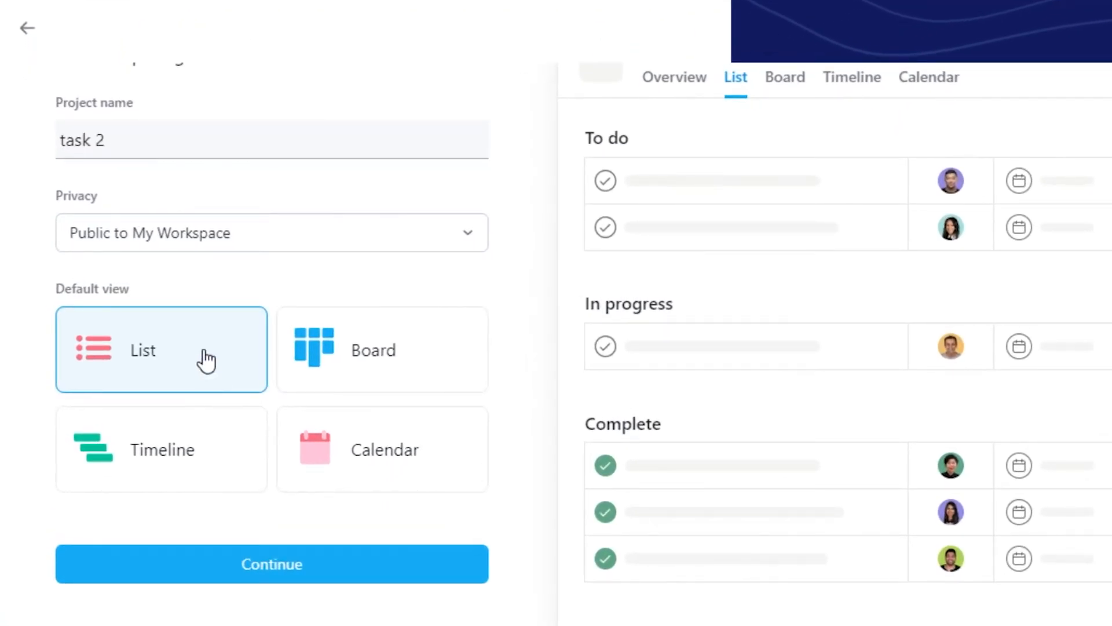
pyautogui.click(356, 576)
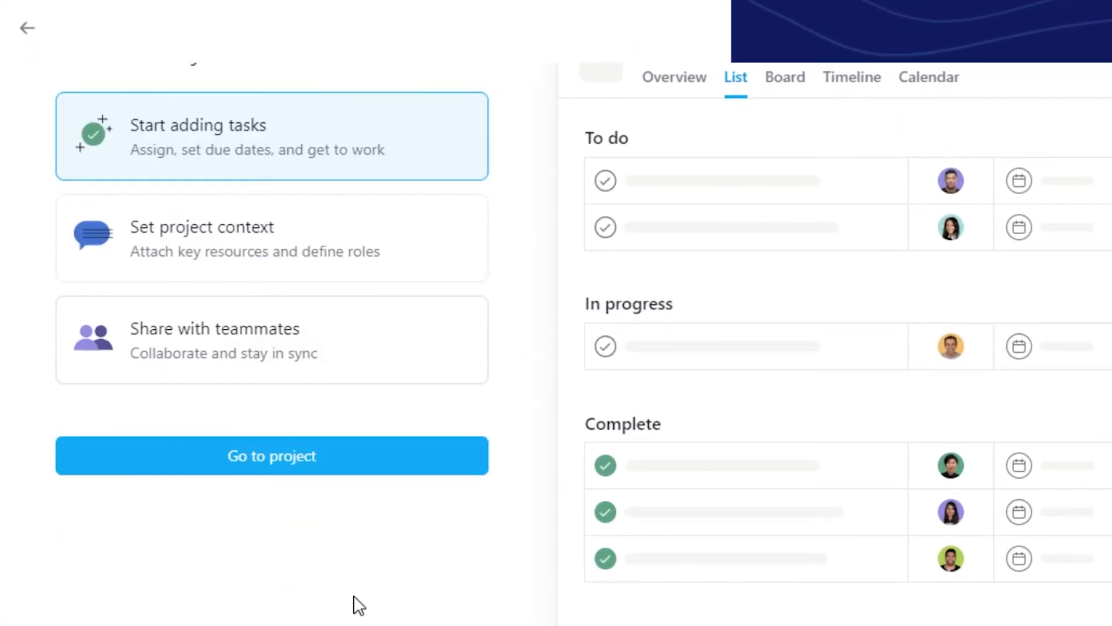
pyautogui.click(350, 468)
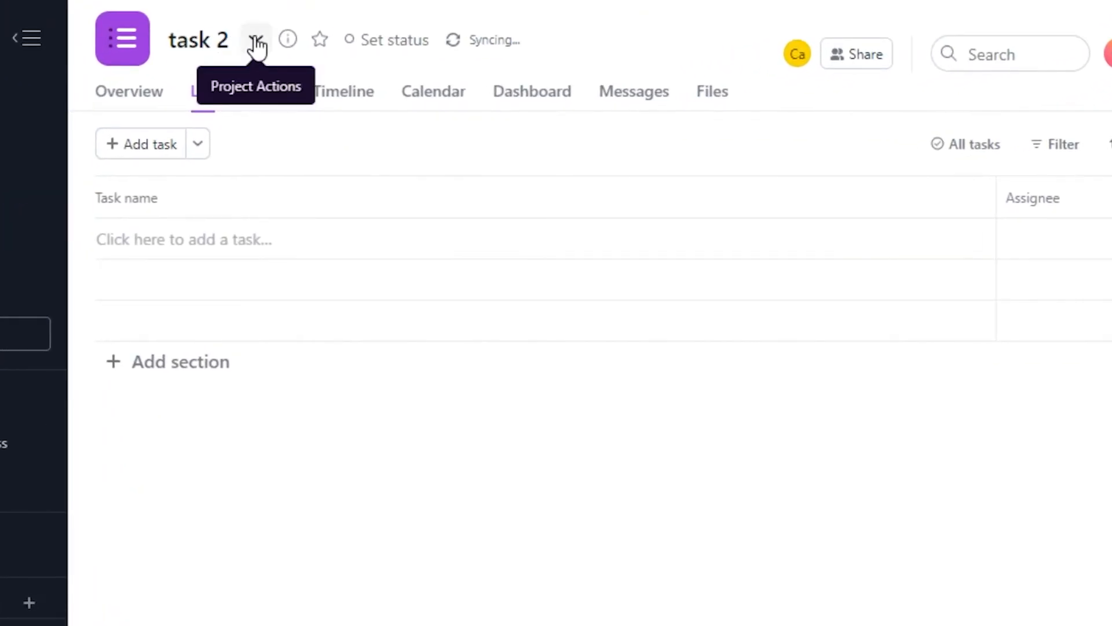
# Step: Rename the project to DEMO TPROJECT in its project details and close the details
pyautogui.click(255, 41)
pyautogui.click(352, 94)
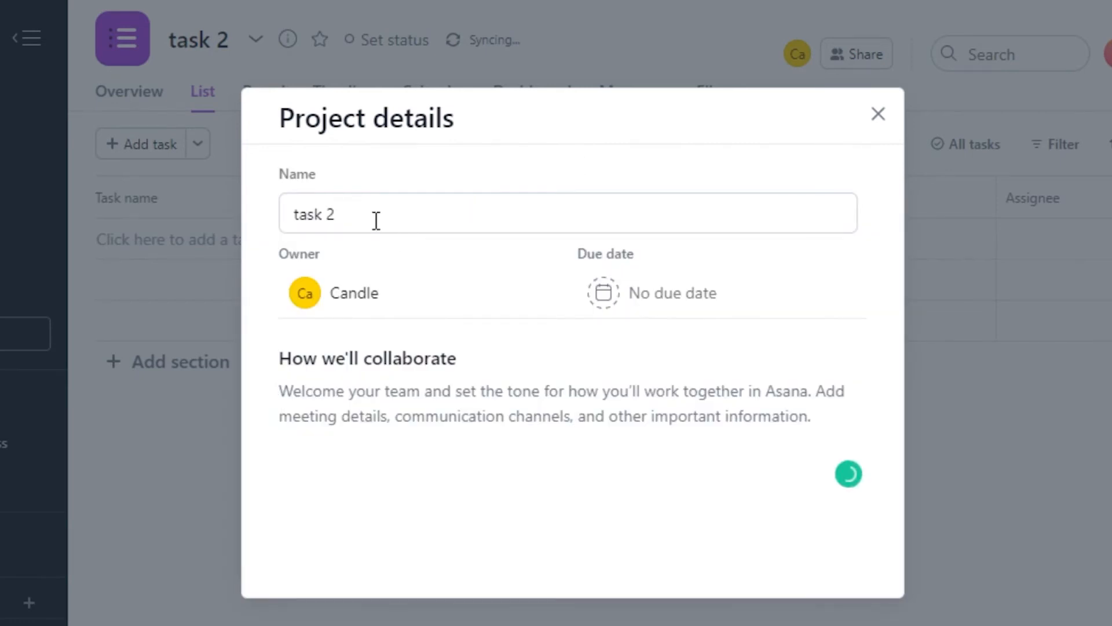
pyautogui.click(376, 220)
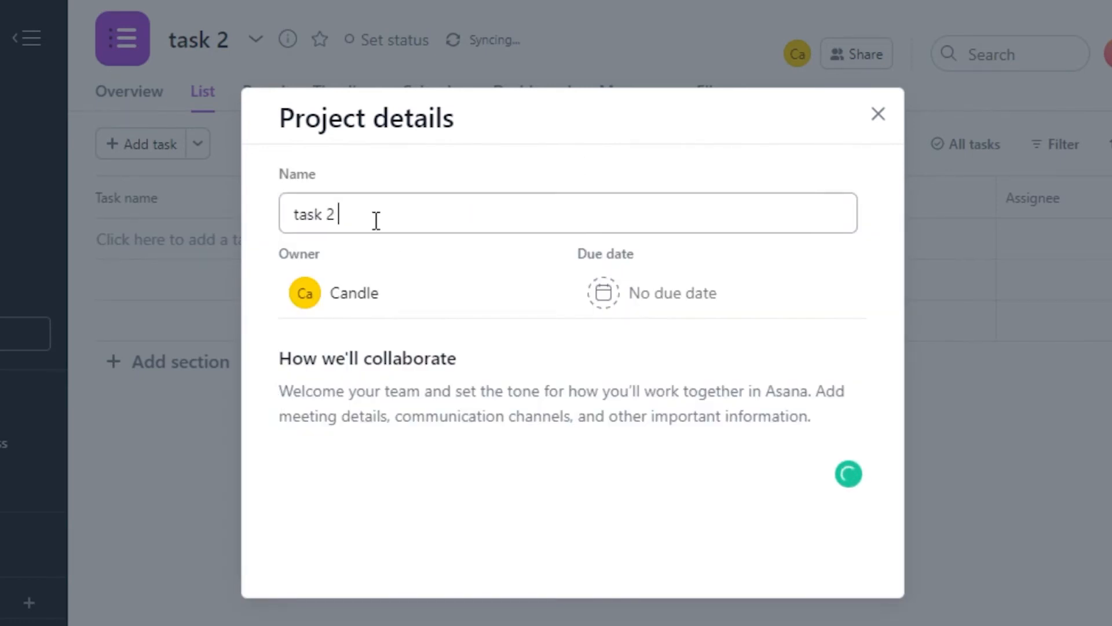
pyautogui.write('DEMO TPROJECT')
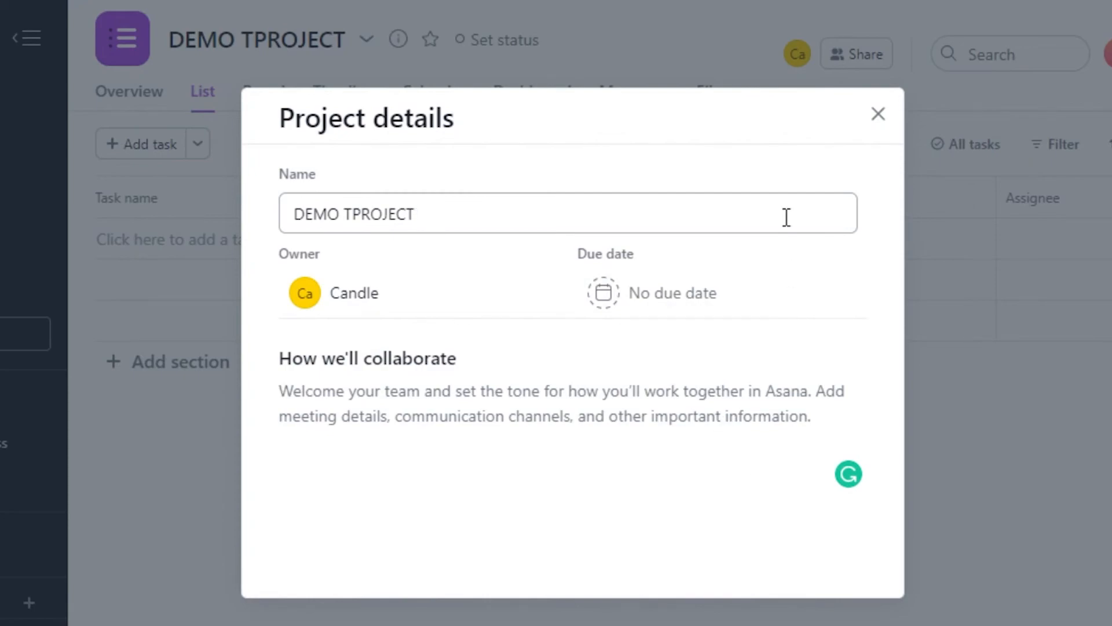
pyautogui.click(880, 126)
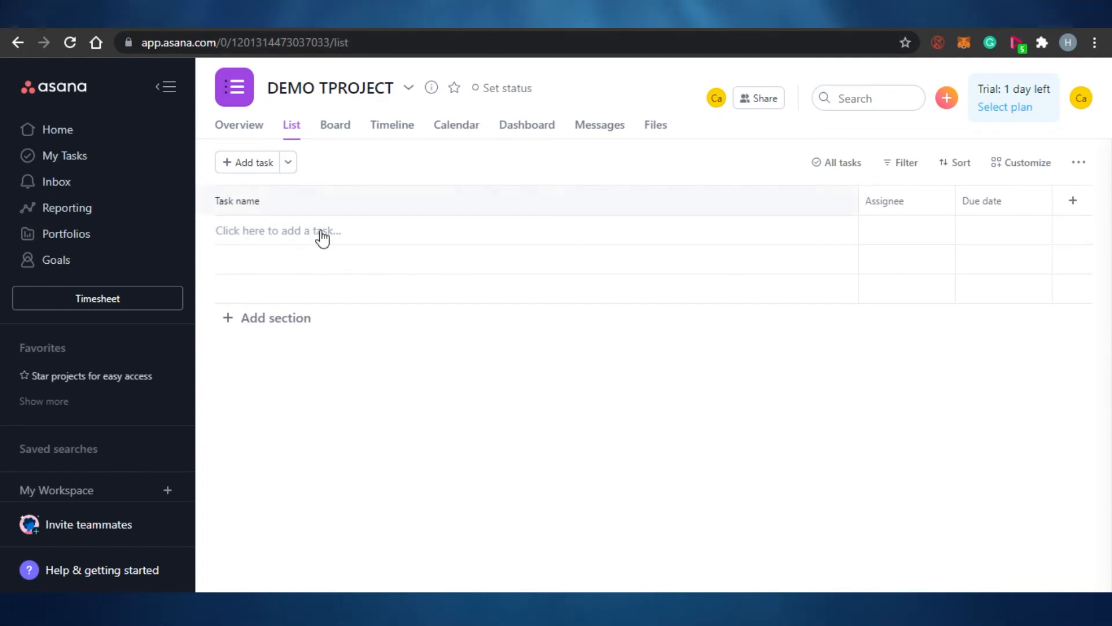
# Step: Check which active projects the Everhour timesheet offers for adding a task, without adding one, and close the timesheet
pyautogui.click(137, 301)
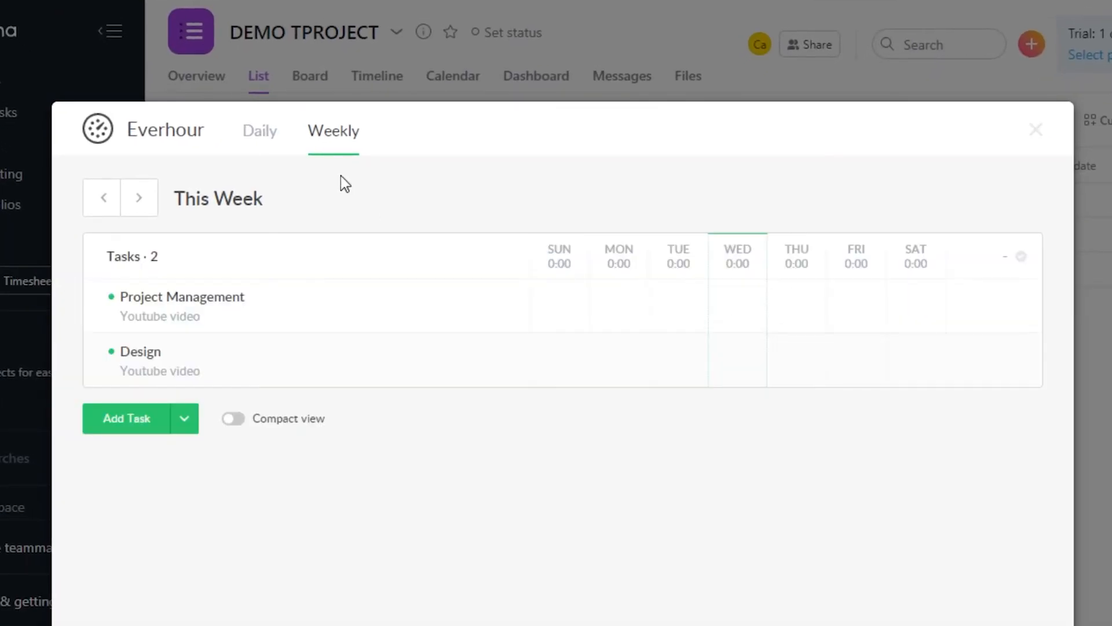
pyautogui.click(155, 417)
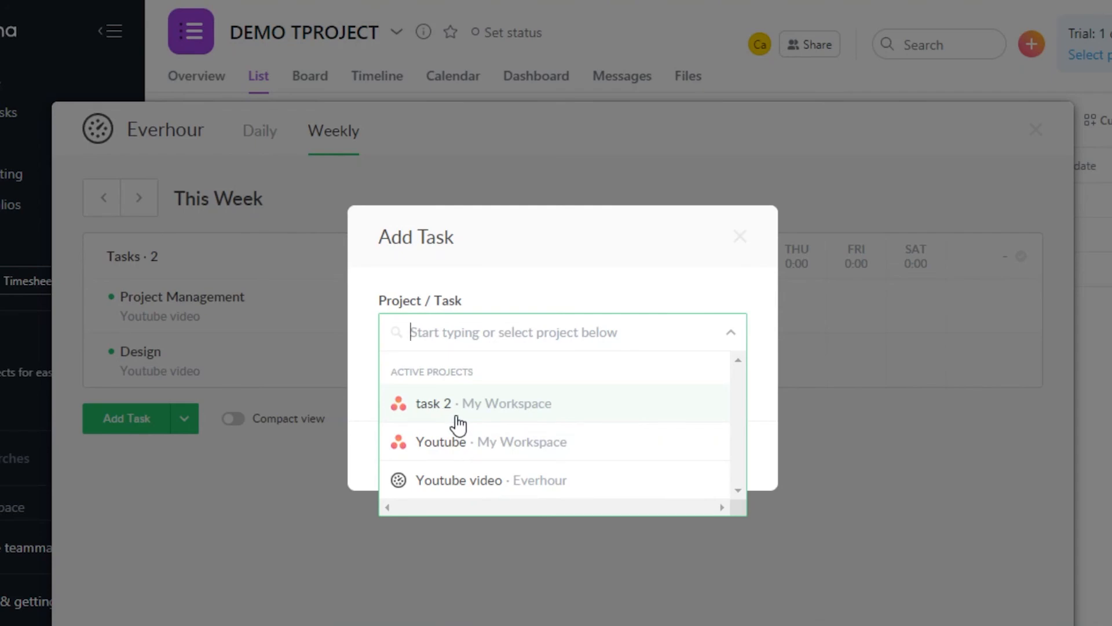
pyautogui.click(746, 228)
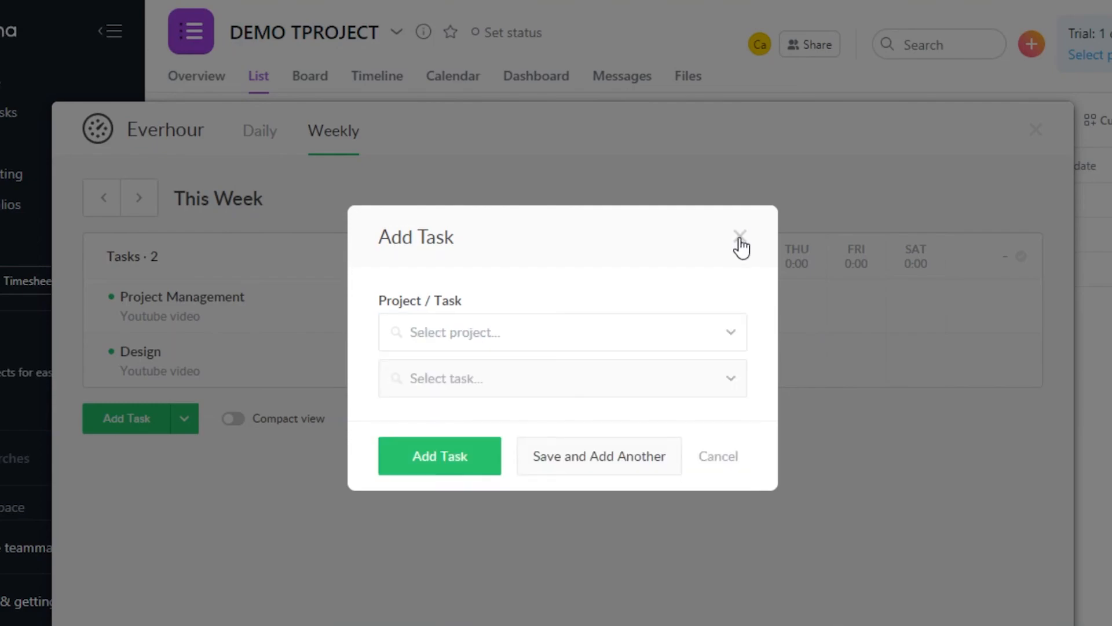
pyautogui.click(739, 237)
pyautogui.click(135, 421)
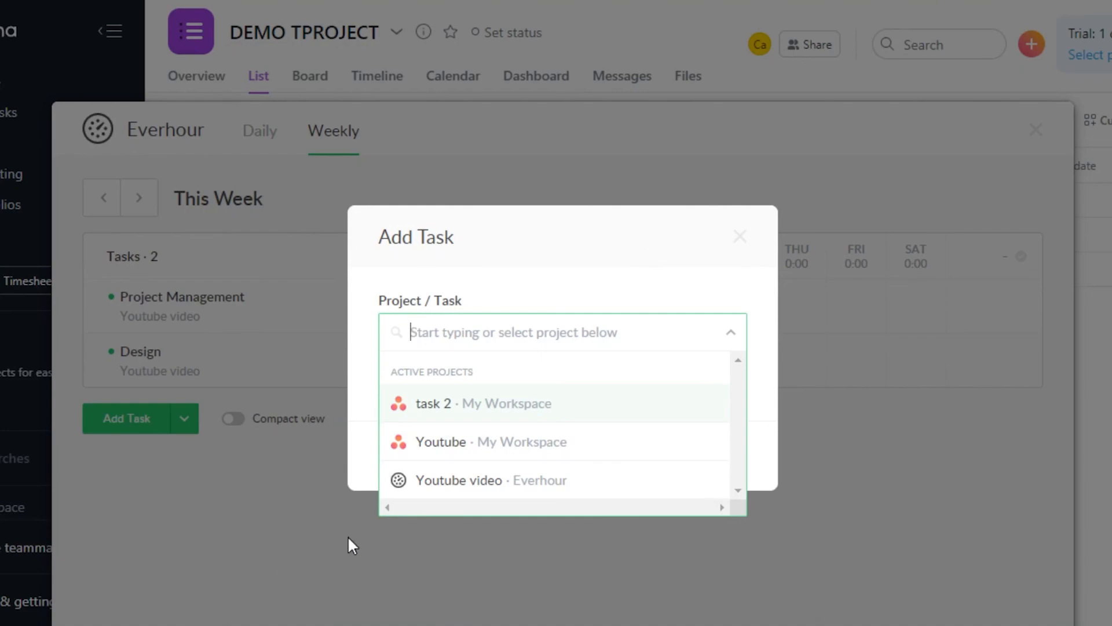
pyautogui.click(293, 510)
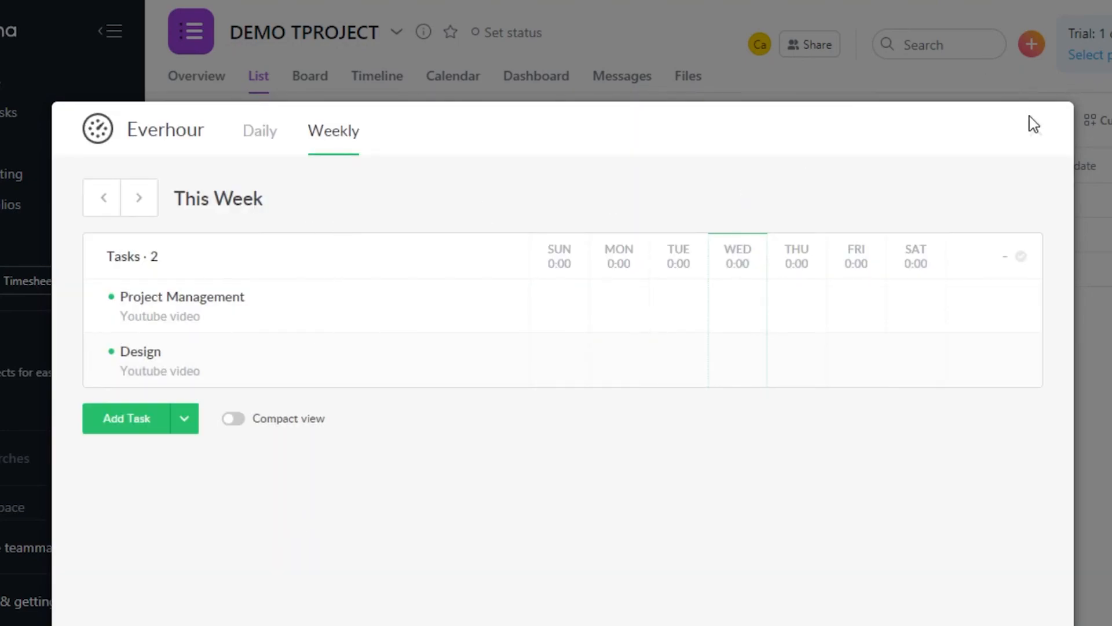
pyautogui.click(1035, 128)
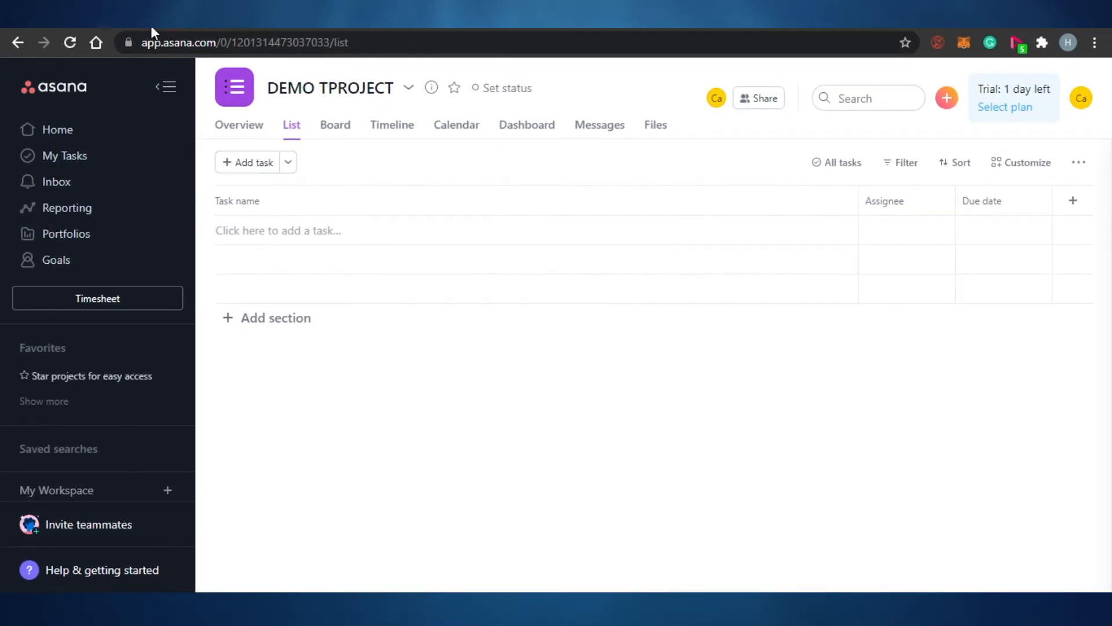